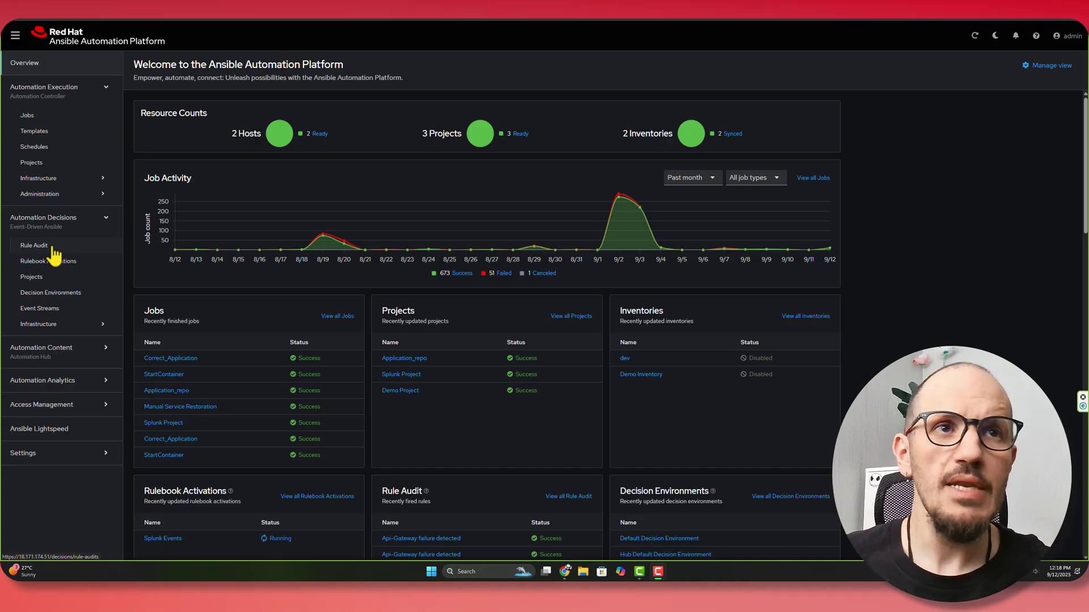
click(66, 318)
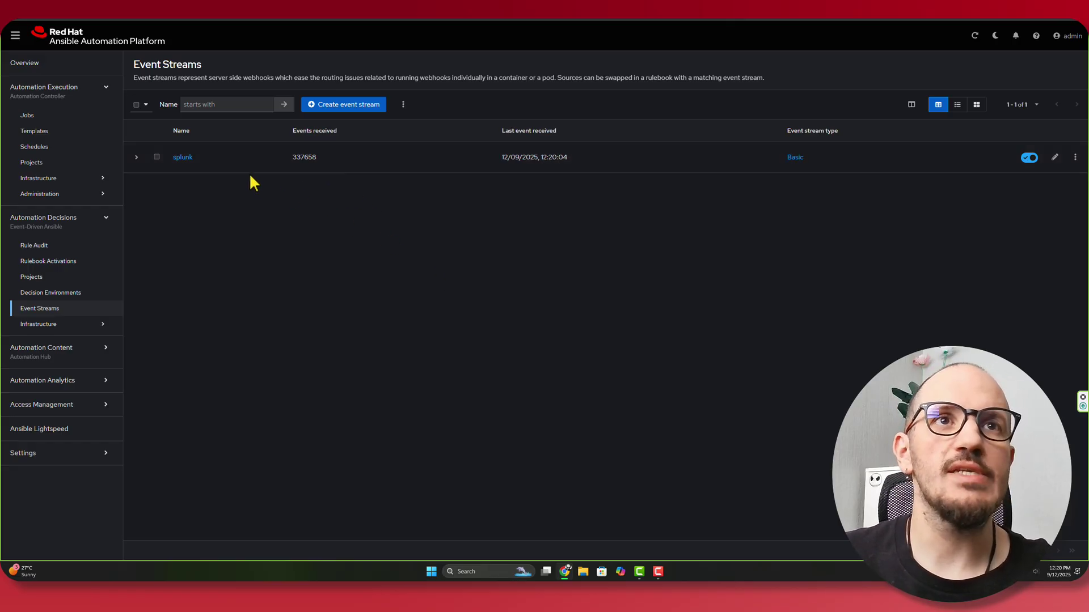
- Open the splunk event stream and disable its Forward events setting, confirming the dialog
click(182, 158)
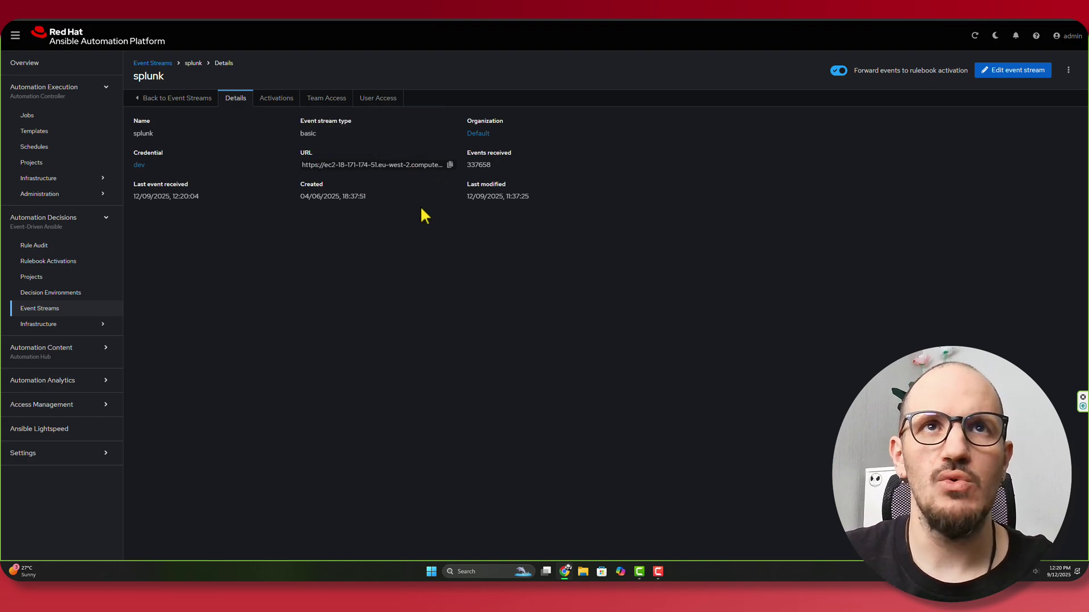
click(838, 72)
click(485, 316)
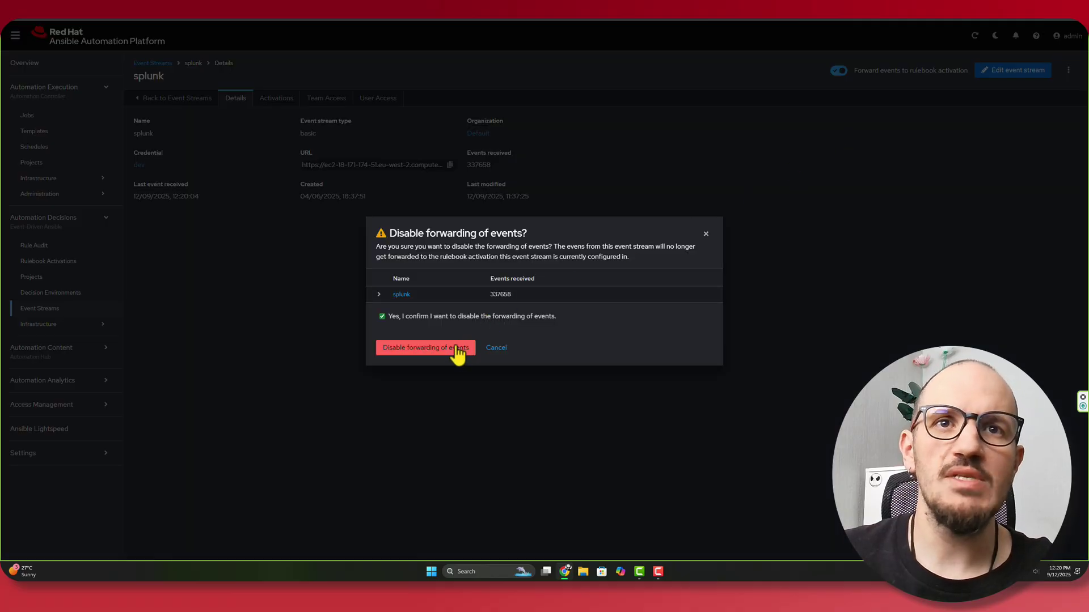
click(453, 348)
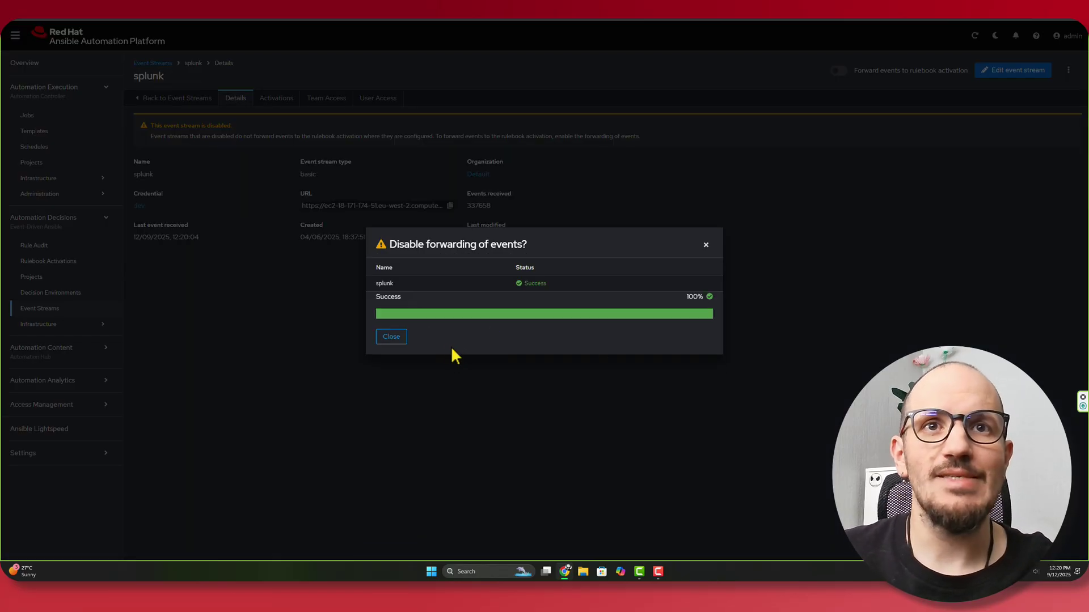
click(392, 337)
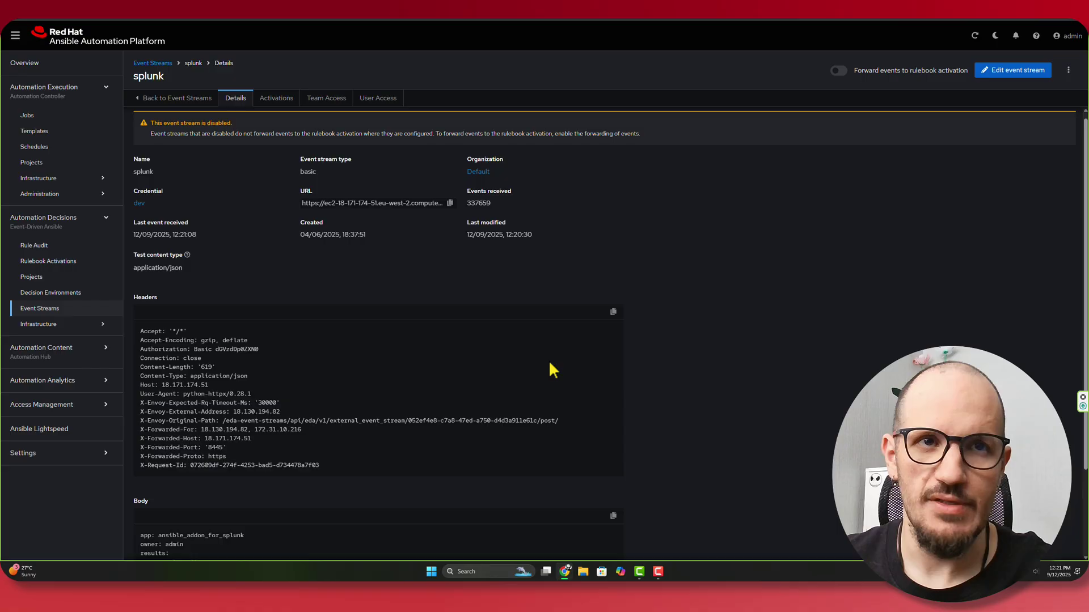
scroll(413, 407, down, 3)
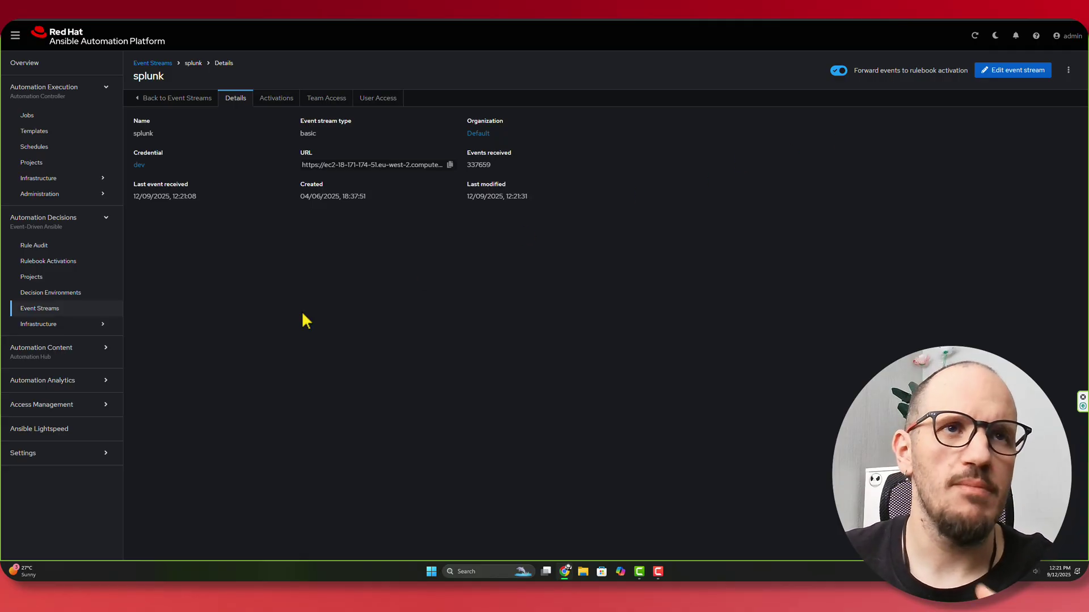
- Open Rulebook Activations to review the running Splunk Events activation
click(29, 261)
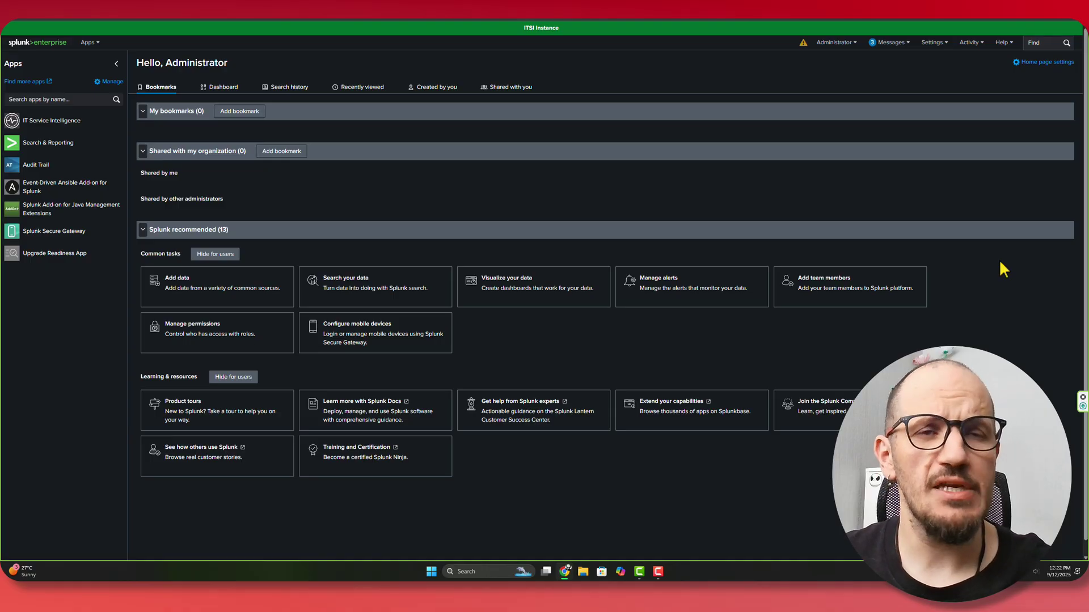
- Open the Event-Driven Ansible Add-on for Splunk to list its RHEL_AAP, demo, local and nuno integrations
click(61, 186)
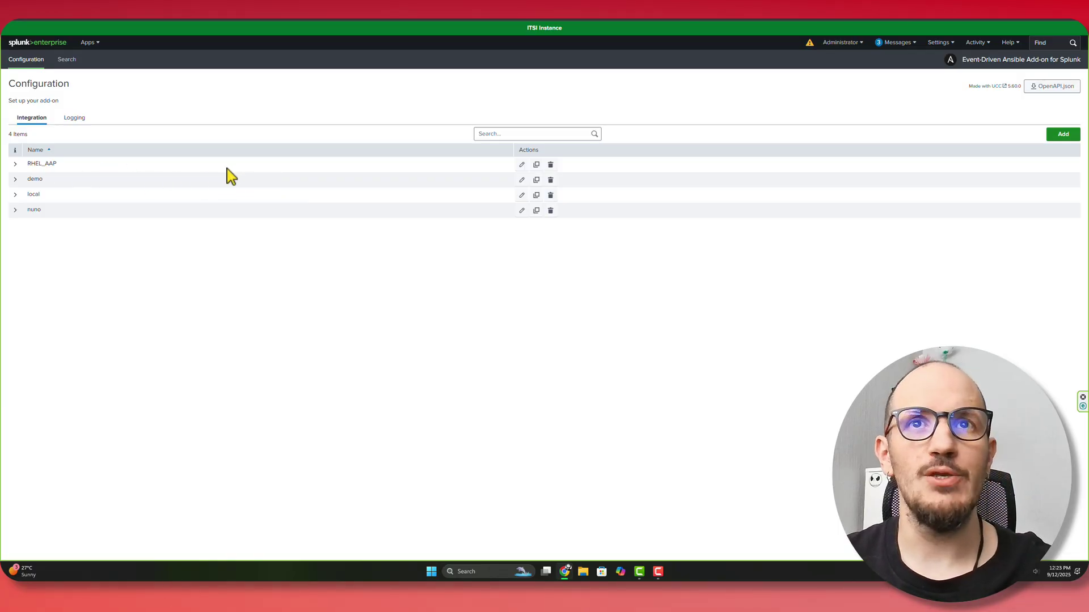
click(522, 164)
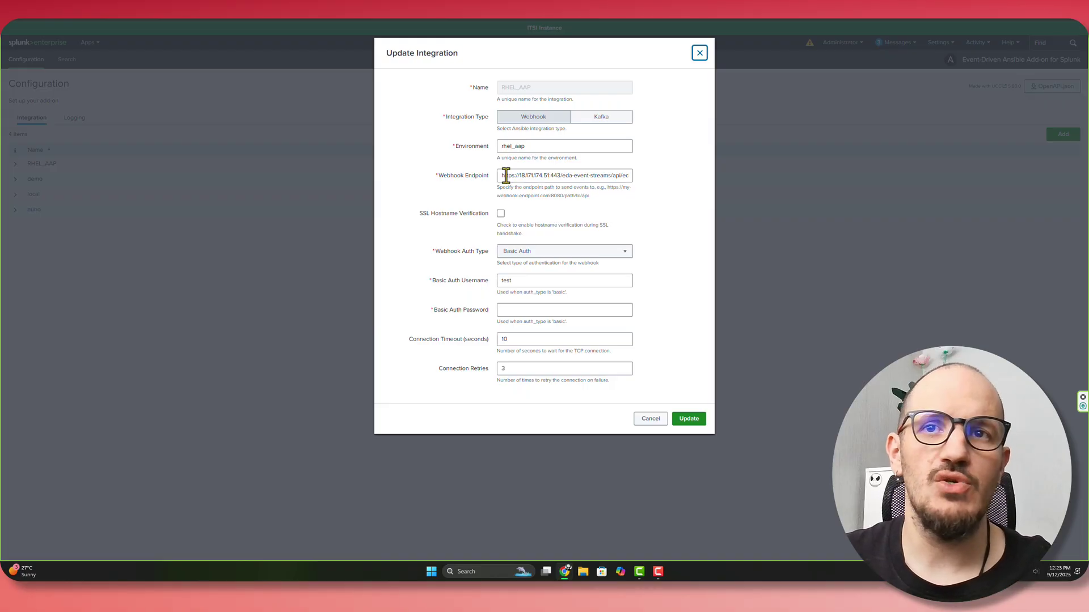
click(649, 420)
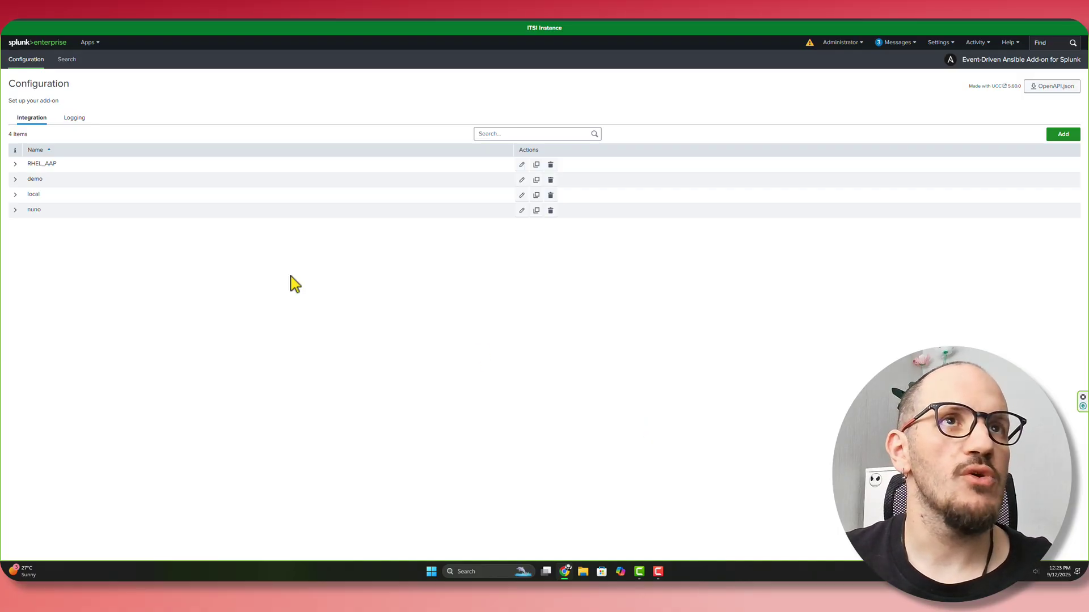
- Bring up the Splunk Apps menu to leave the add-on
click(89, 43)
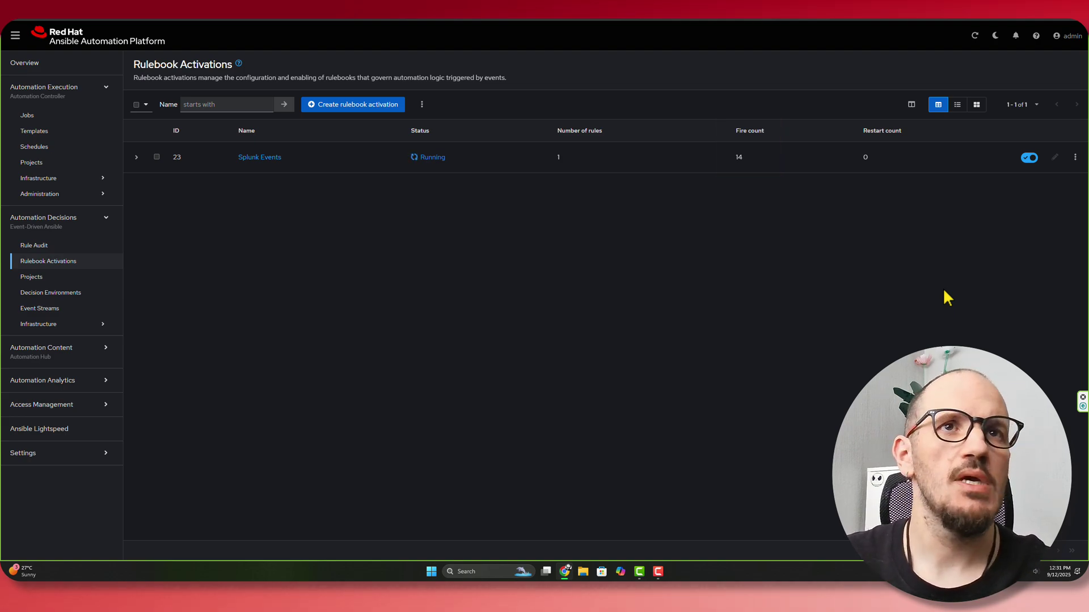
- Check the Jobs list, then open Rule Audit to see the new Api-Gateway failure detected entry
click(28, 115)
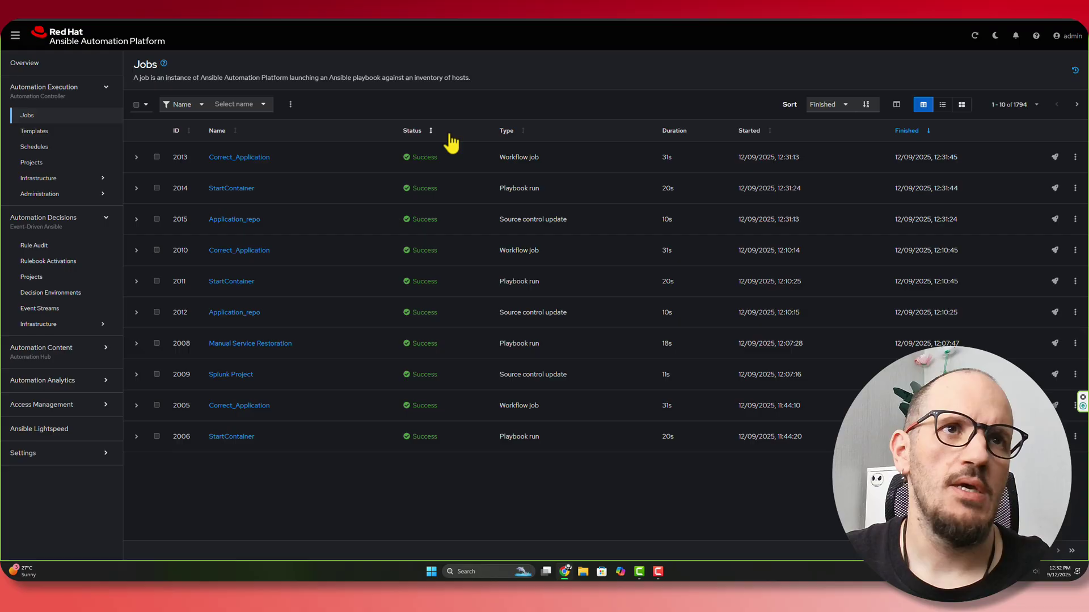
click(44, 245)
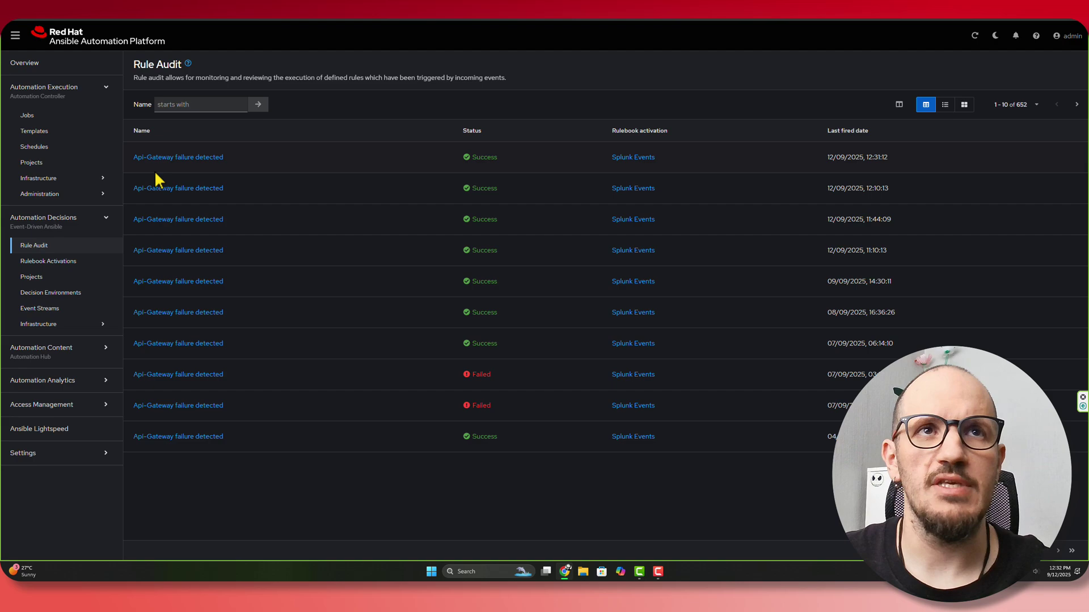
- Open the latest Api-Gateway failure detected firing and view its triggering splunk event
click(208, 159)
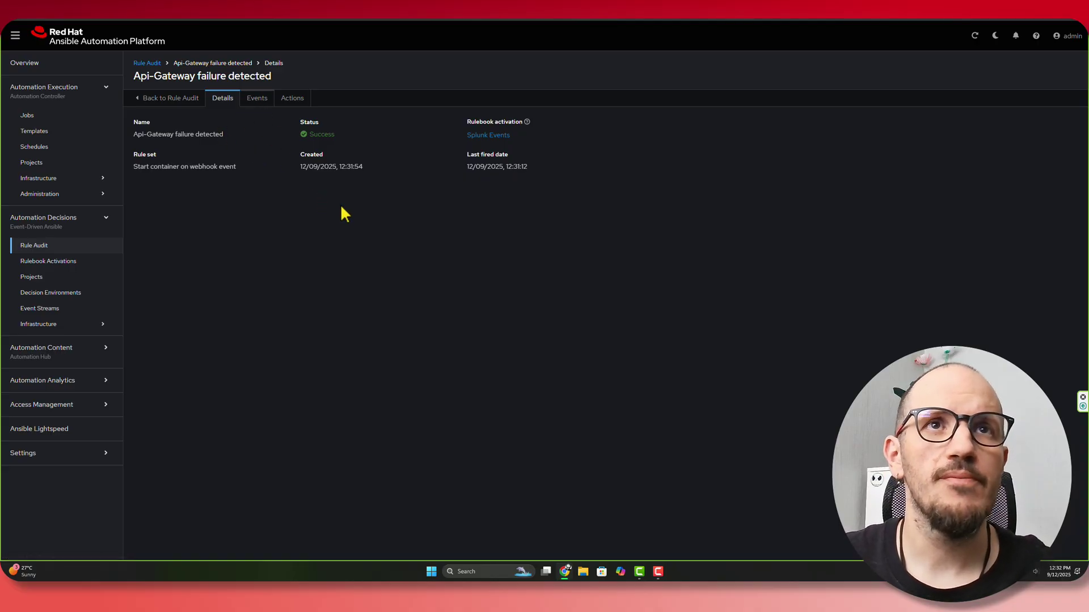
click(256, 98)
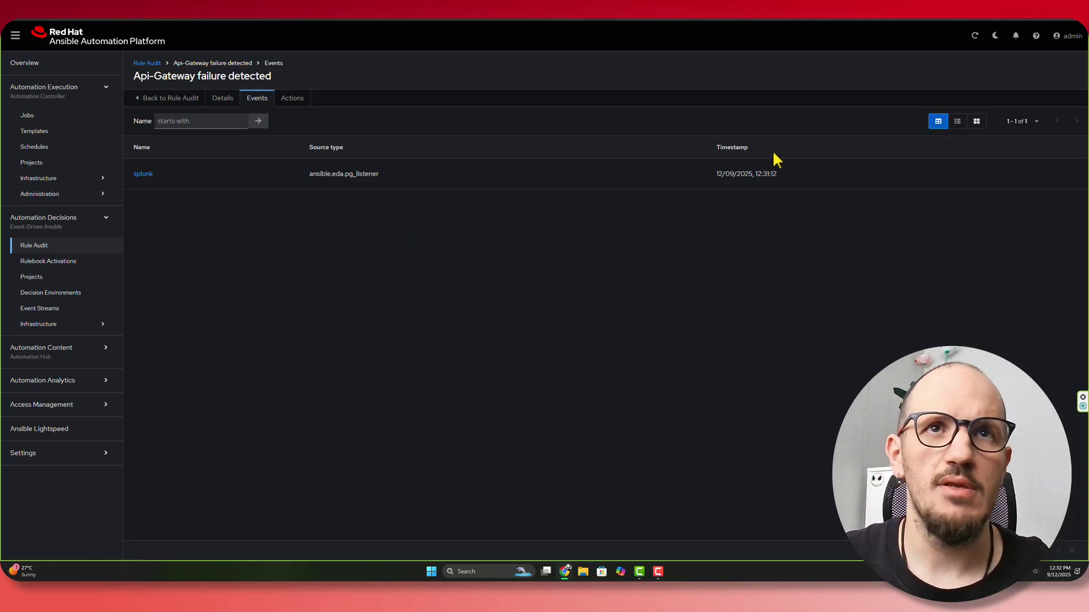
click(143, 174)
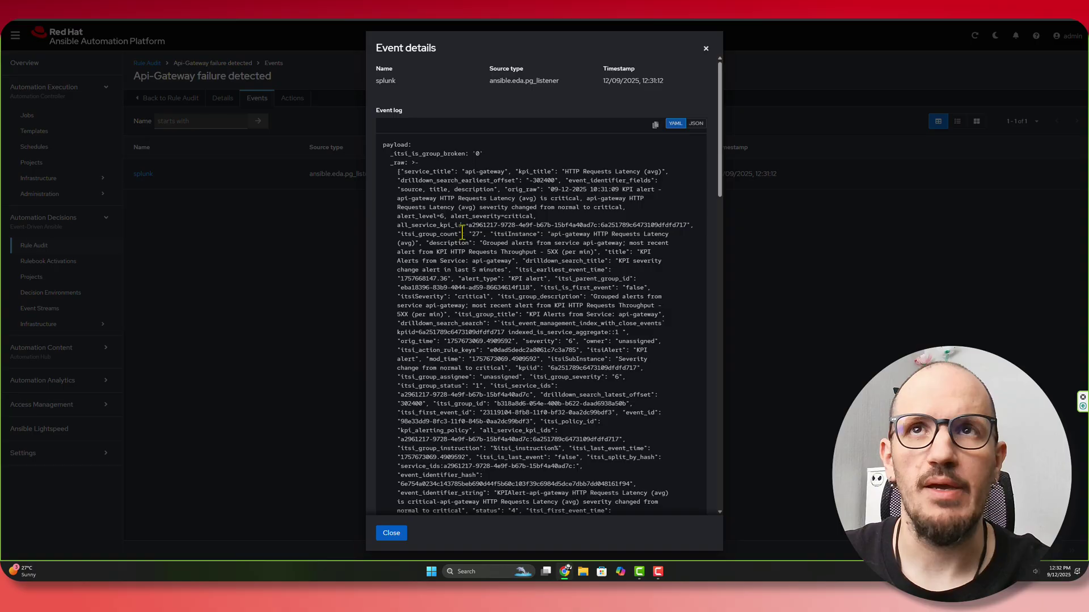
scroll(530, 351, down, 3)
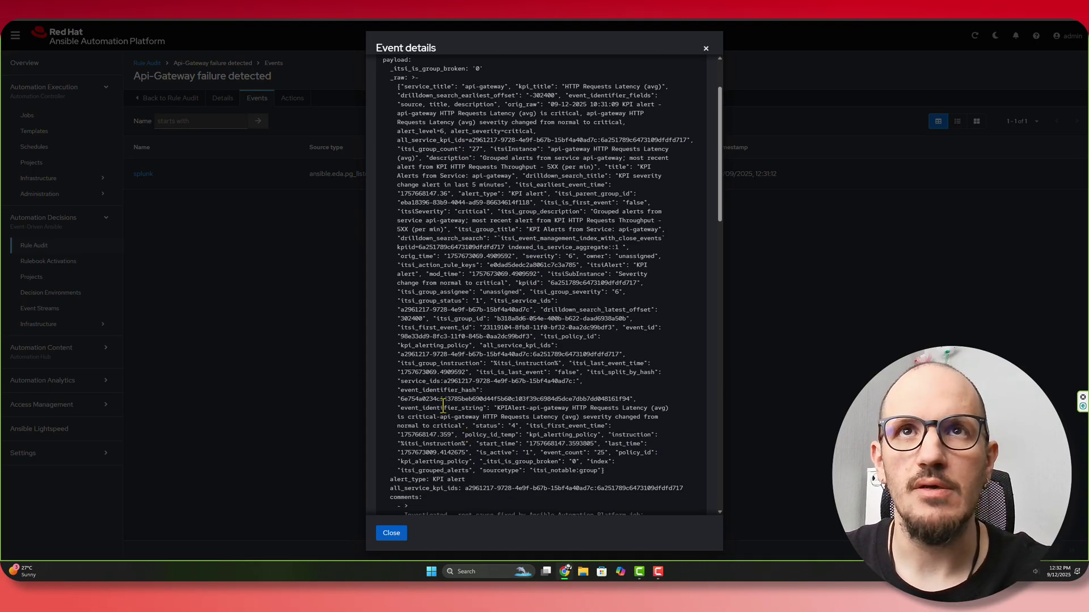
scroll(449, 407, down, 4)
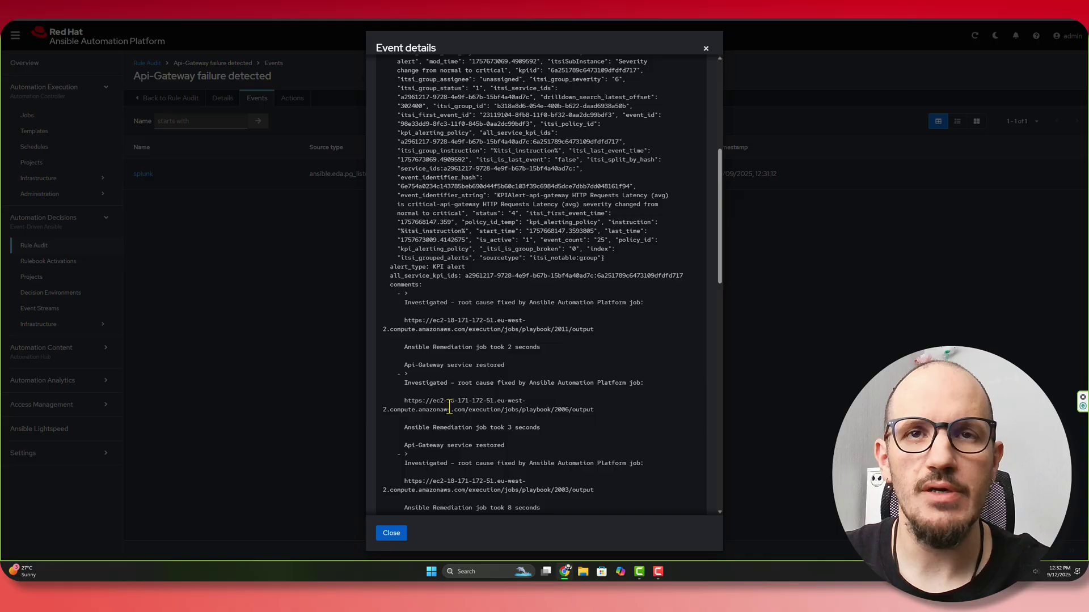
scroll(471, 375, down, 2)
scroll(475, 401, down, 6)
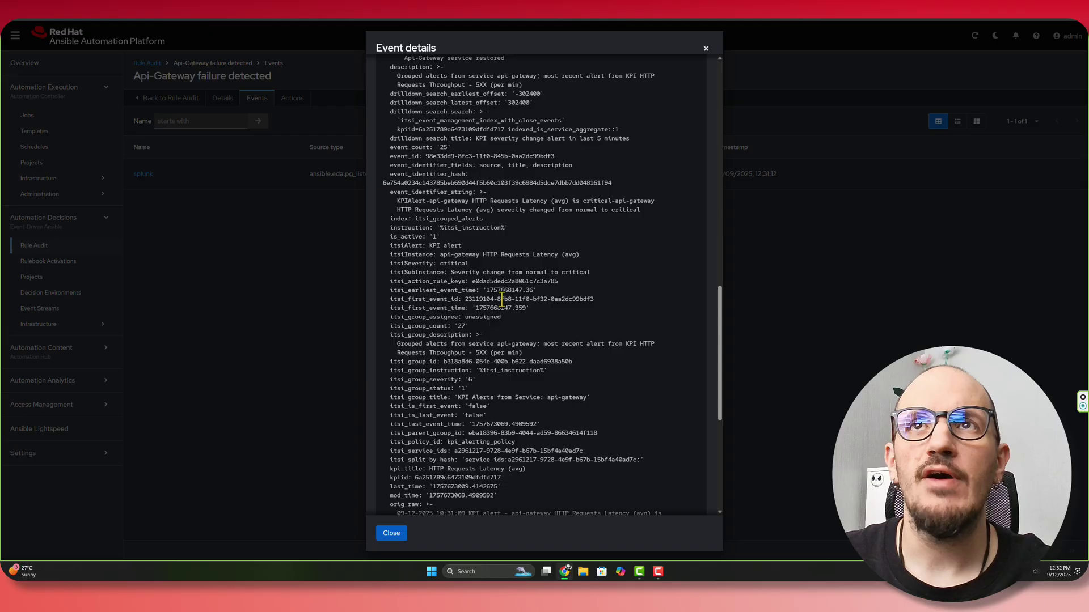
- Follow the rule's run_workflow_template action to the latest Correct_Application workflow job output
click(705, 48)
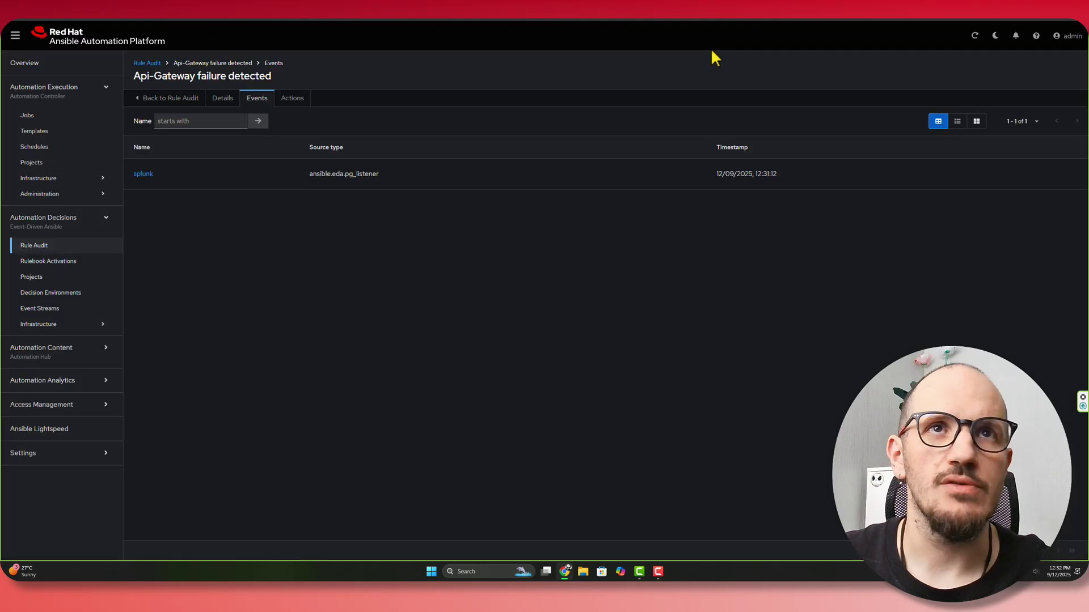
click(292, 100)
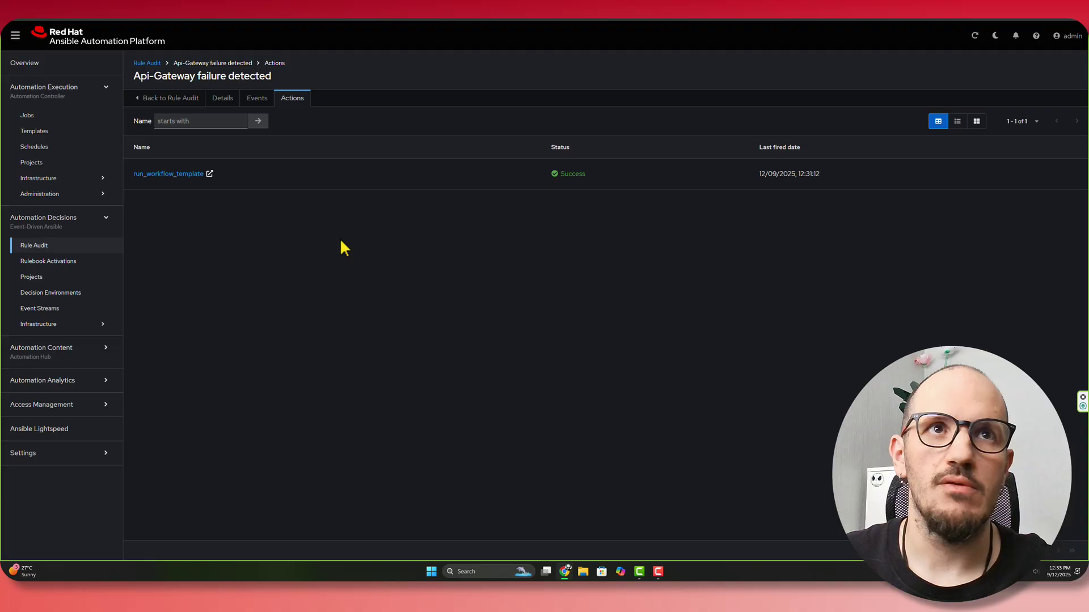
click(180, 175)
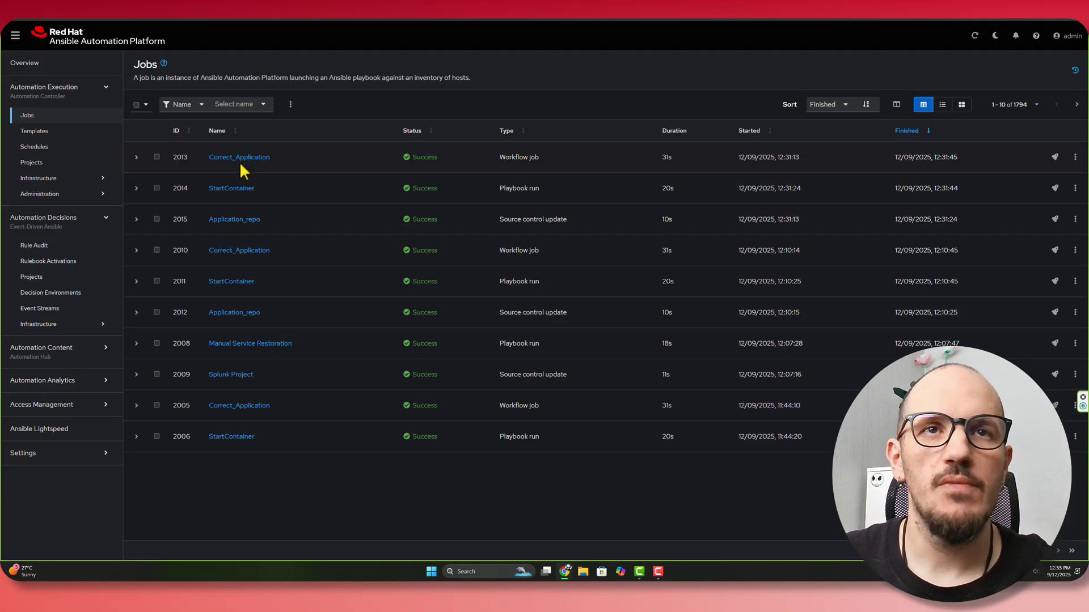
click(239, 160)
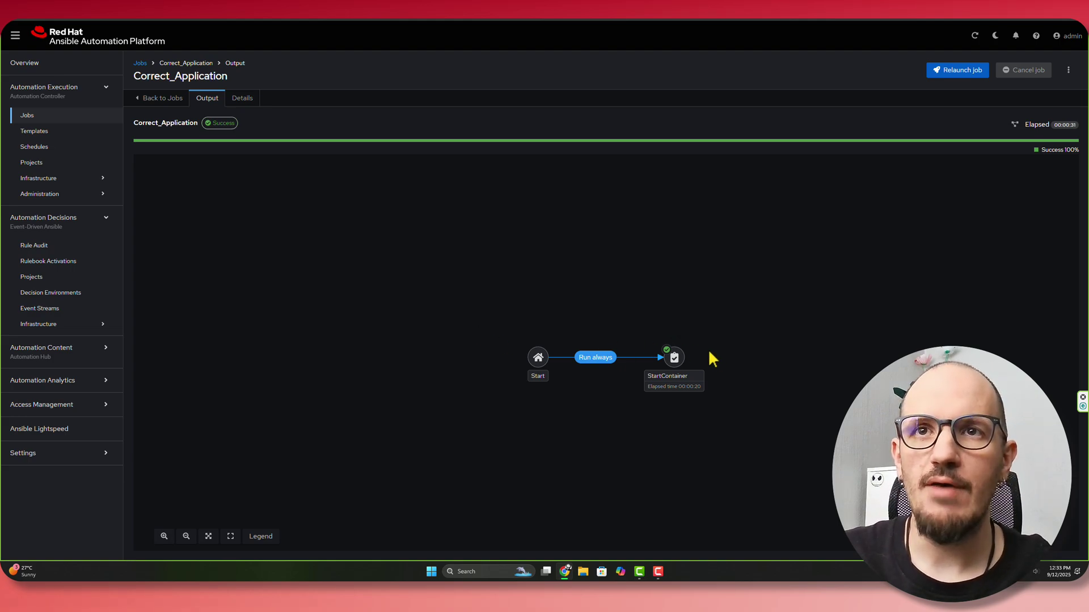
- Open the StartContainer job and scroll its output through to Success with ok=13, changed=1
click(680, 359)
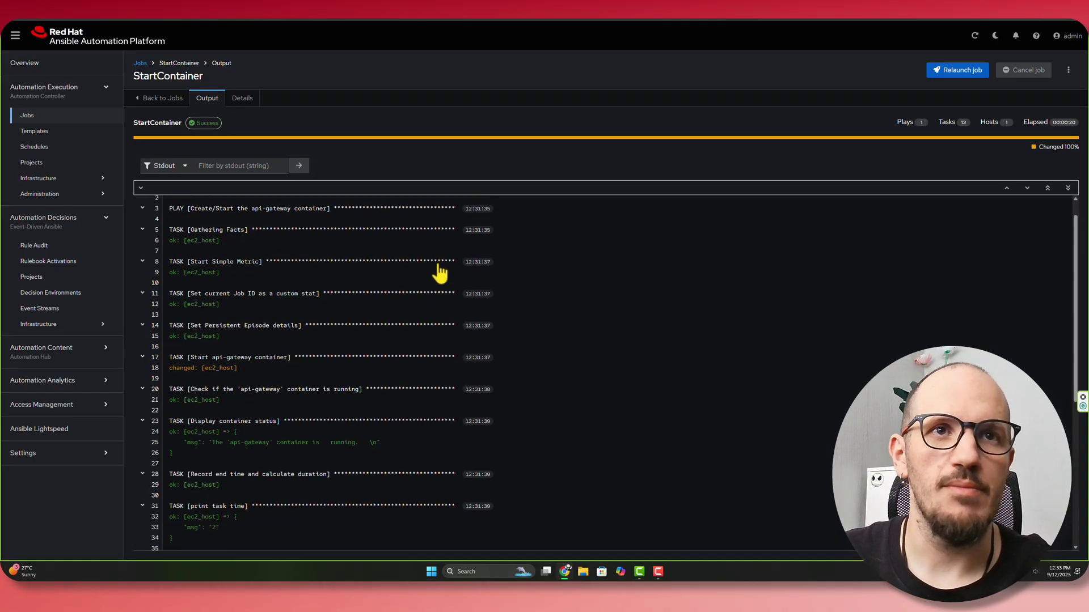
scroll(439, 274, down, 2)
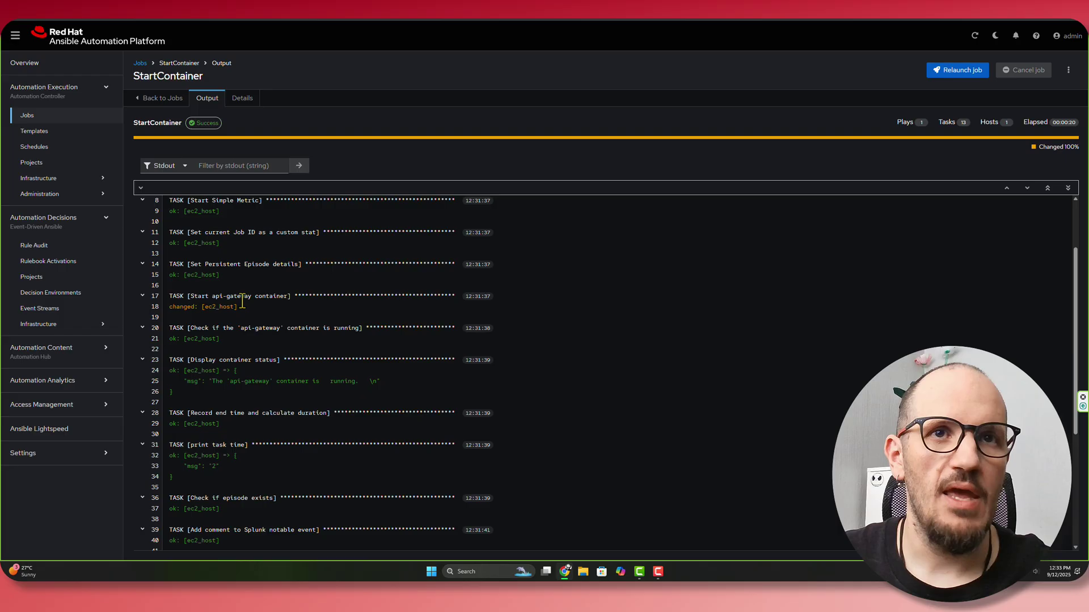
scroll(251, 383, down, 1)
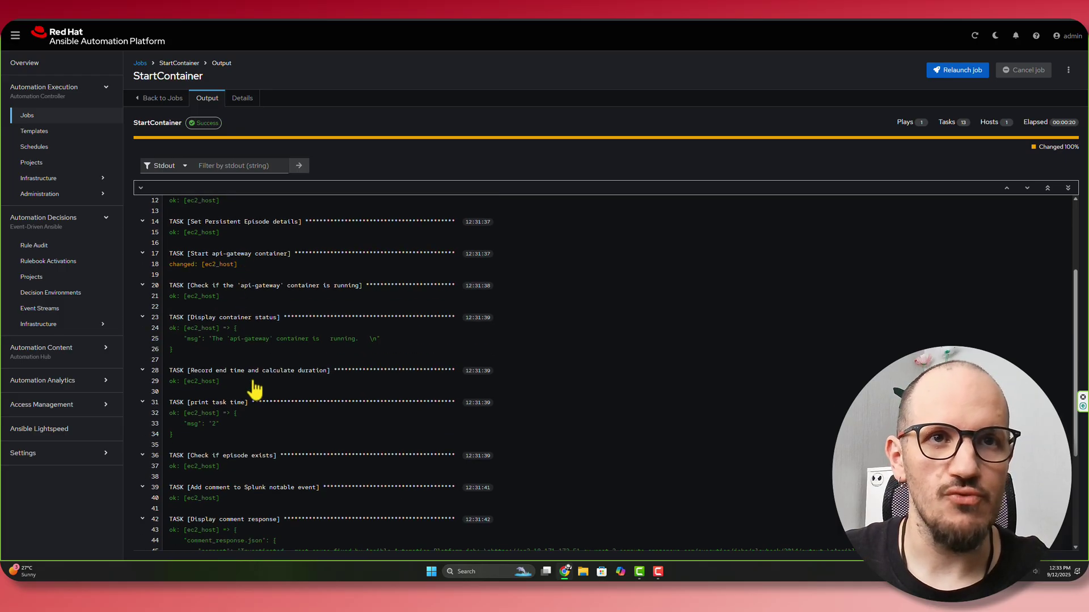
scroll(288, 349, down, 1)
scroll(289, 356, down, 3)
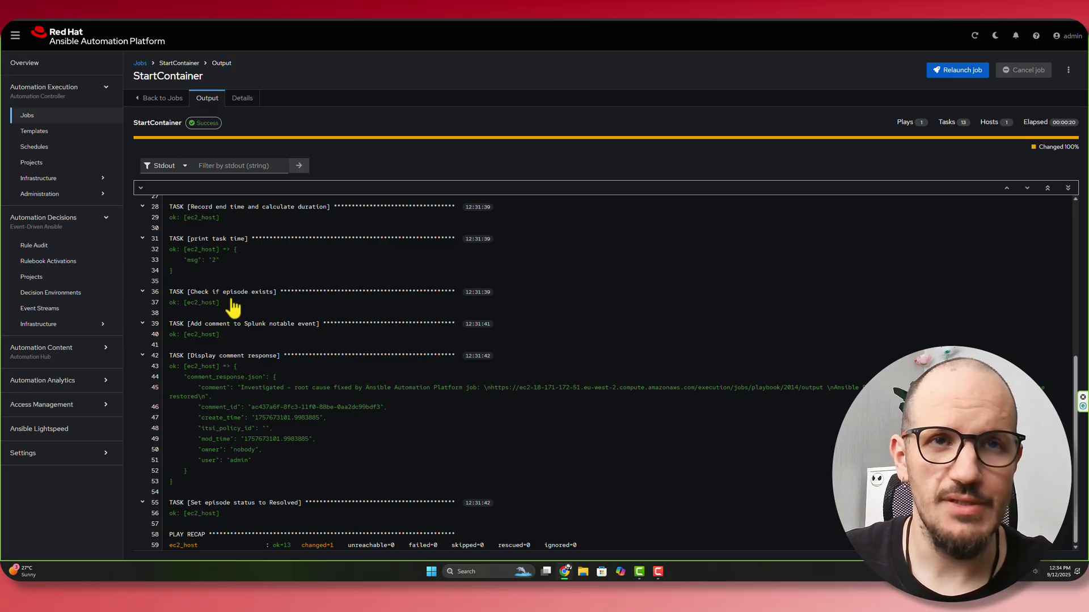
scroll(286, 329, up, 3)
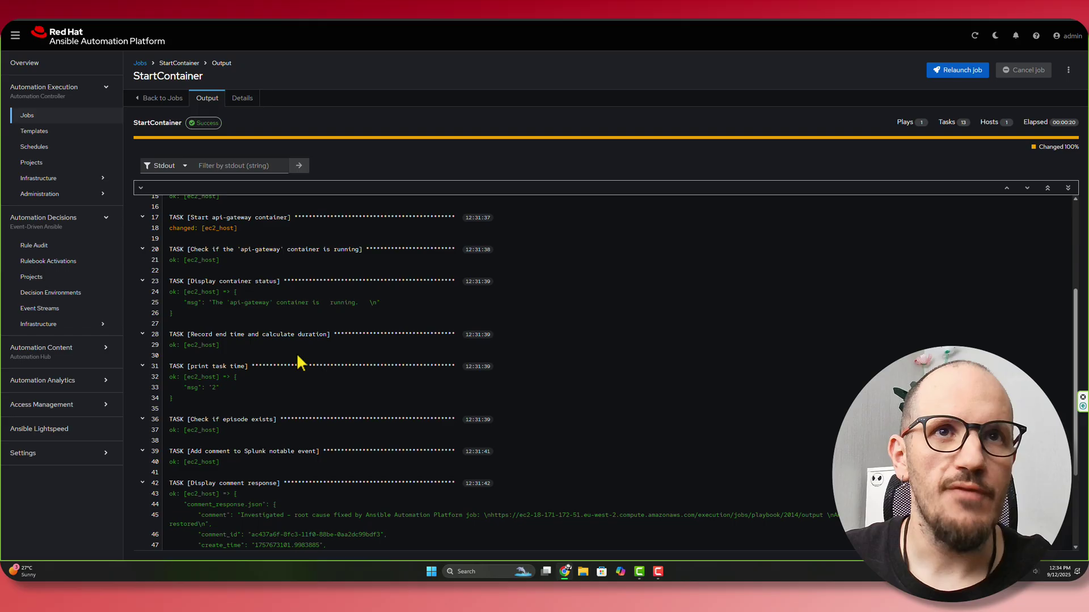
scroll(307, 387, up, 1)
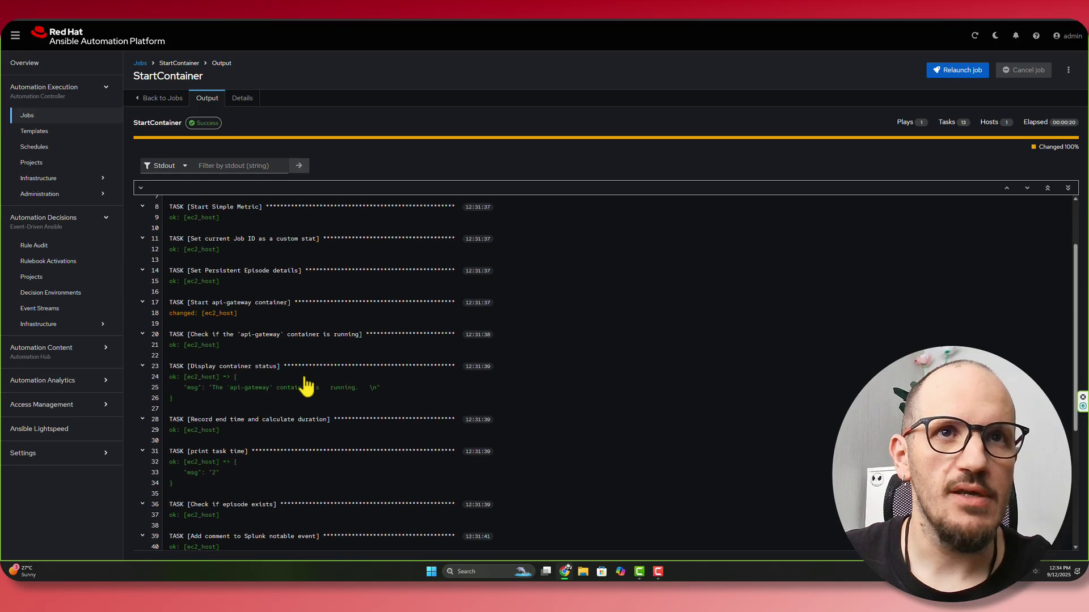
- Copy the episode_id value from the host's Data variables, then return to the StartContainer output
click(248, 290)
click(195, 264)
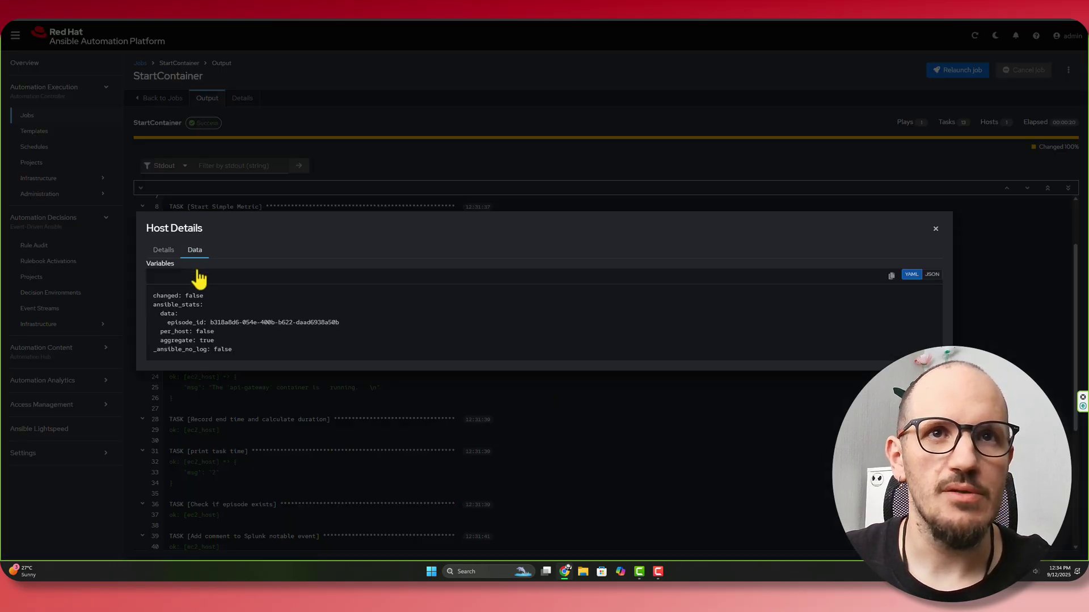
triple_click(329, 322)
click(312, 322)
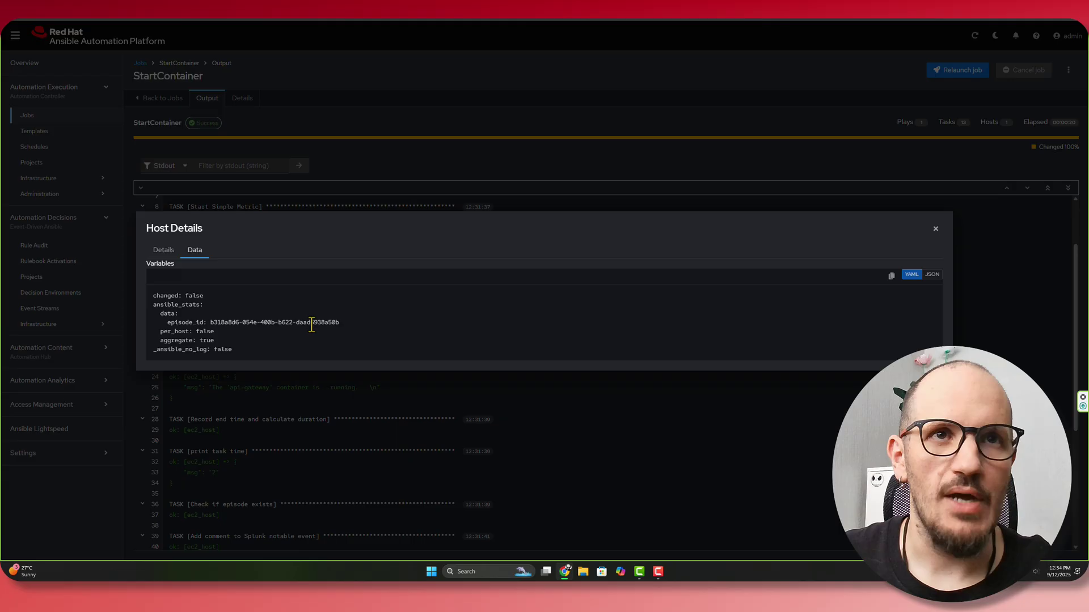
drag(347, 322, 210, 324)
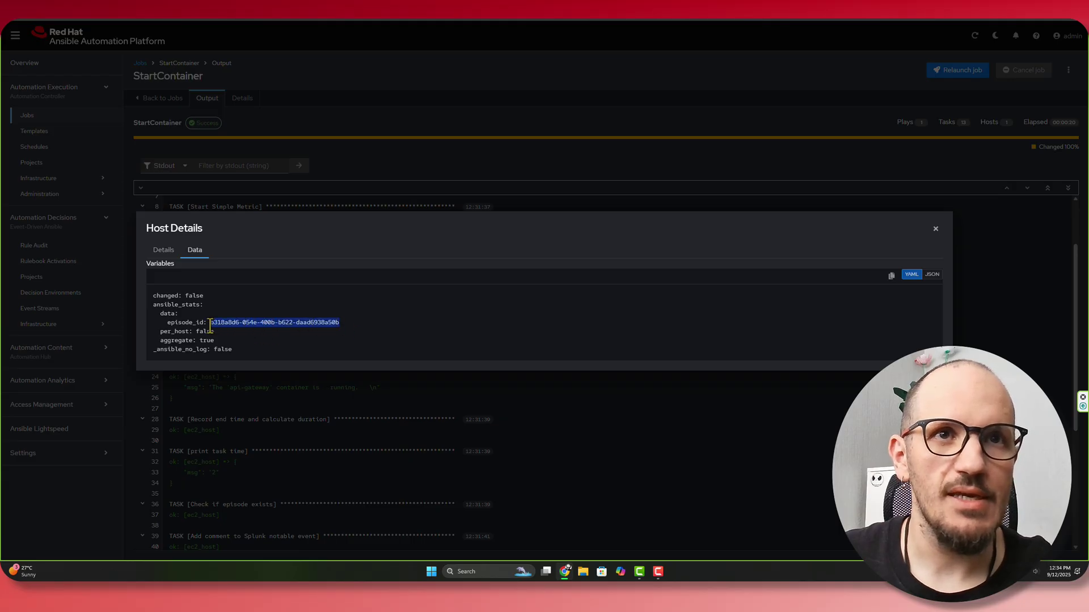
right_click(213, 329)
click(244, 339)
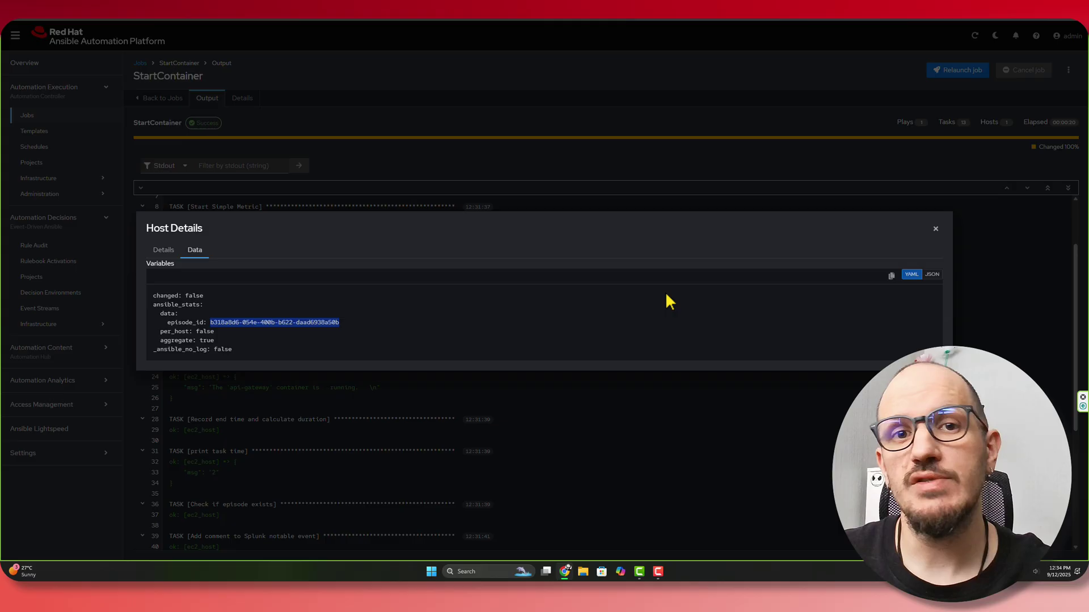
click(935, 229)
scroll(682, 416, down, 5)
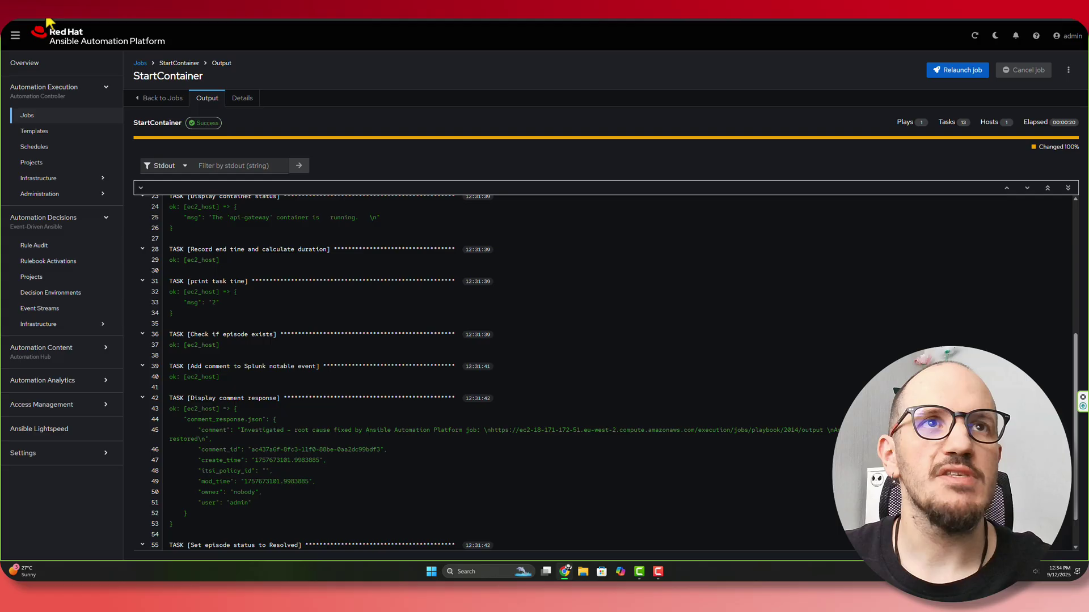
- Switch to Splunk ITSI, refresh the Service Analyzer, and go to Alerts and Episodes
key(alt+Tab)
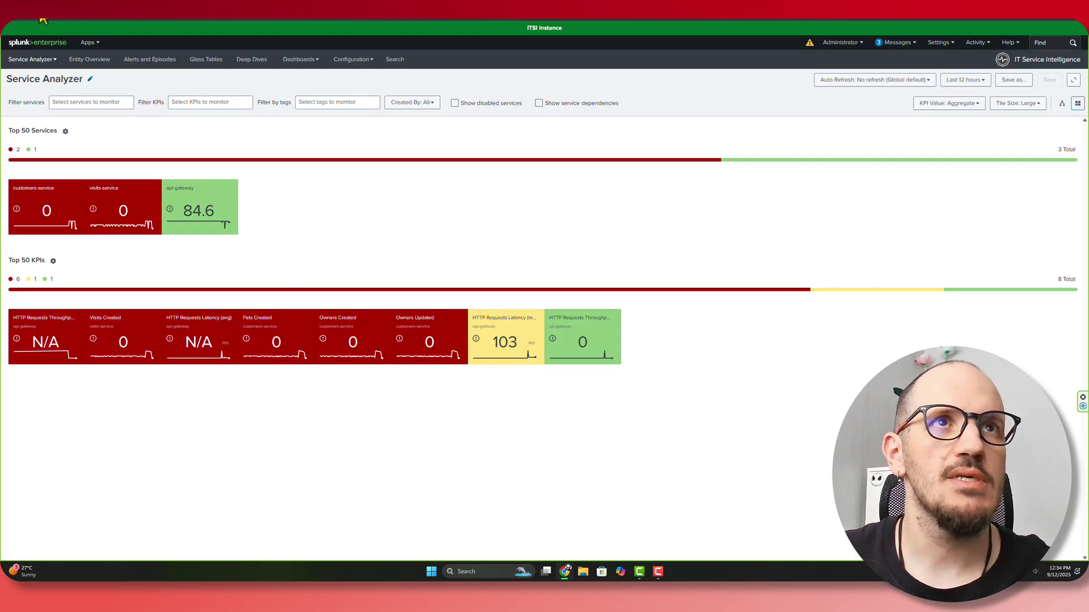
key(F5)
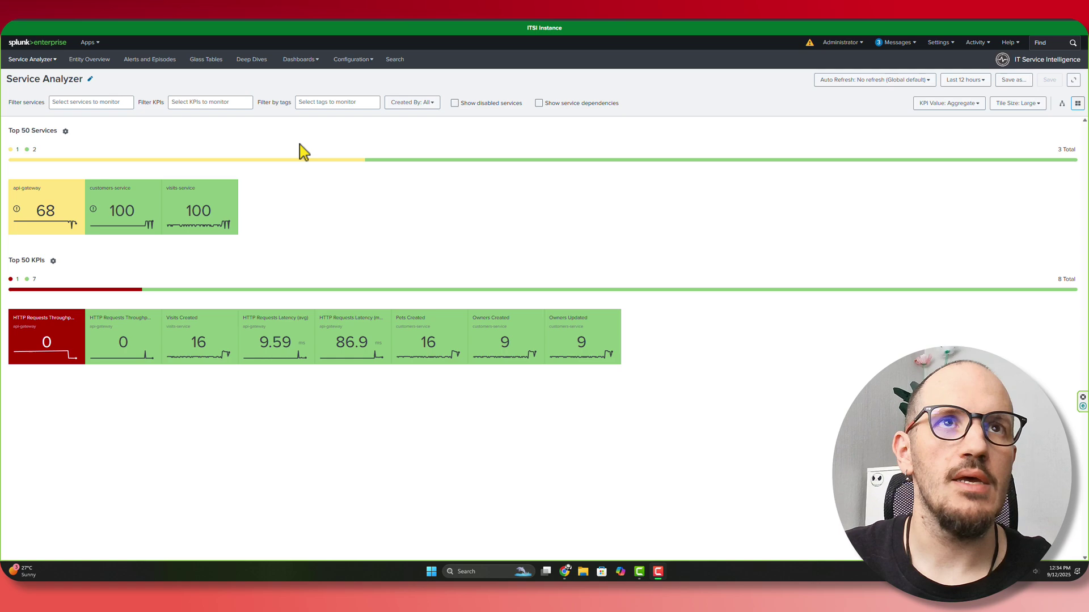
click(149, 60)
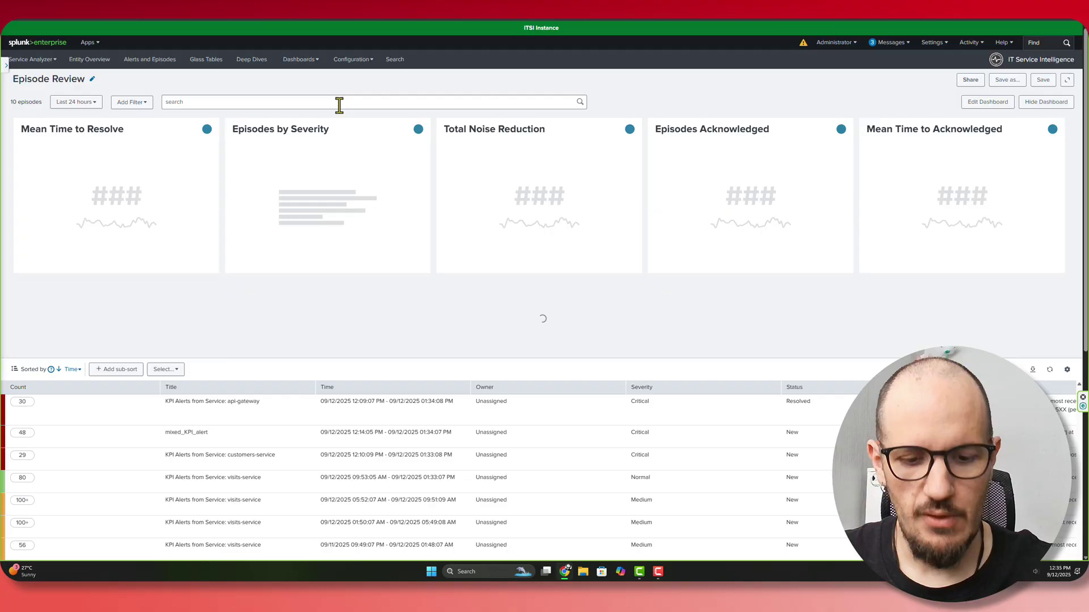
- Search Episode Review by the pasted episode ID and view the api-gateway episode's four remediation comments
click(338, 102)
key(ctrl+v)
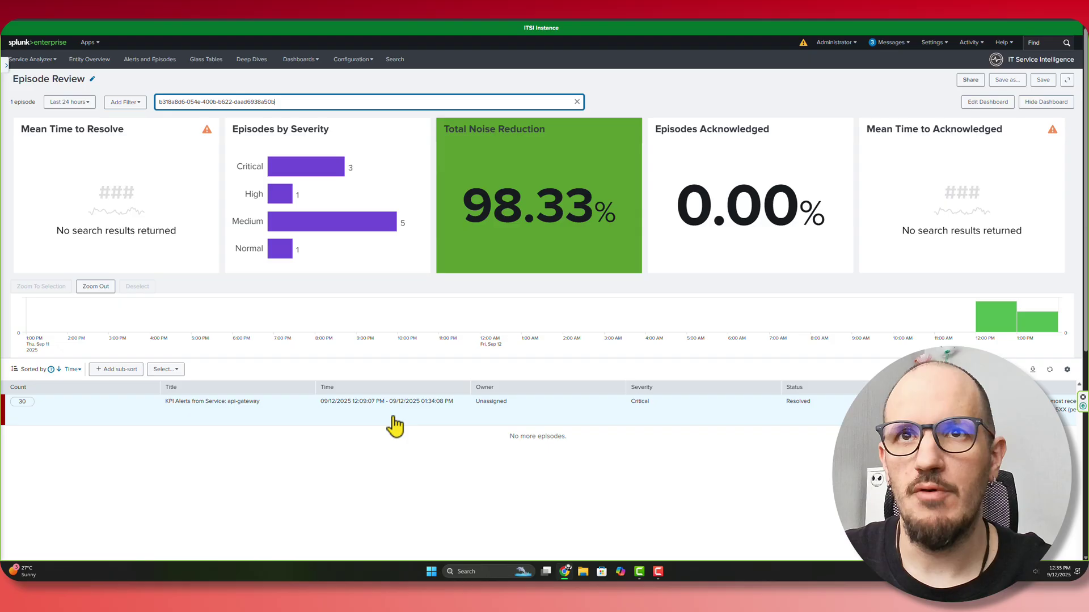
click(260, 421)
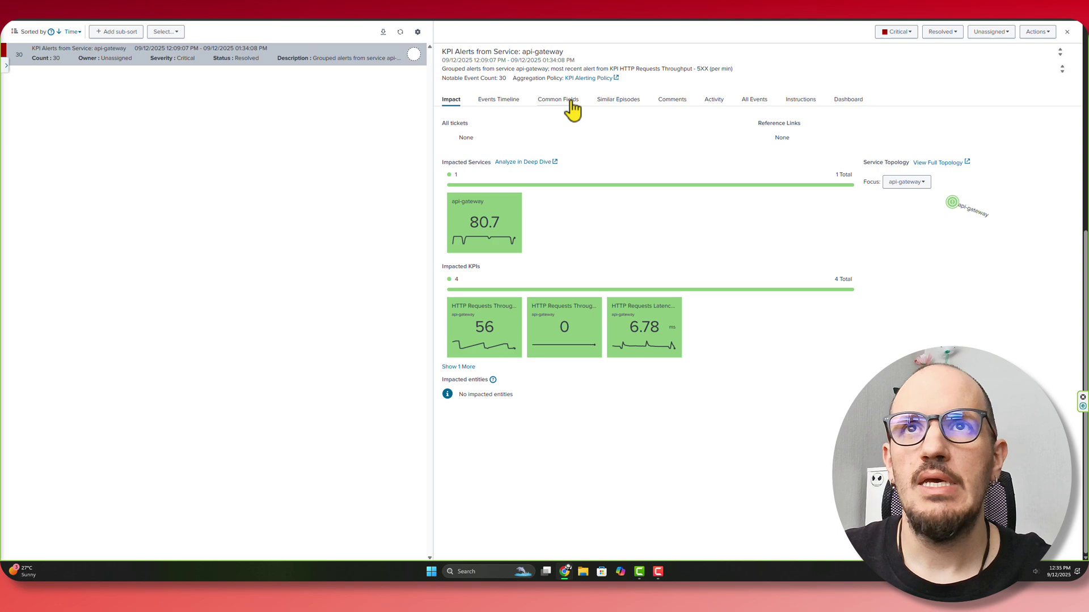
click(657, 102)
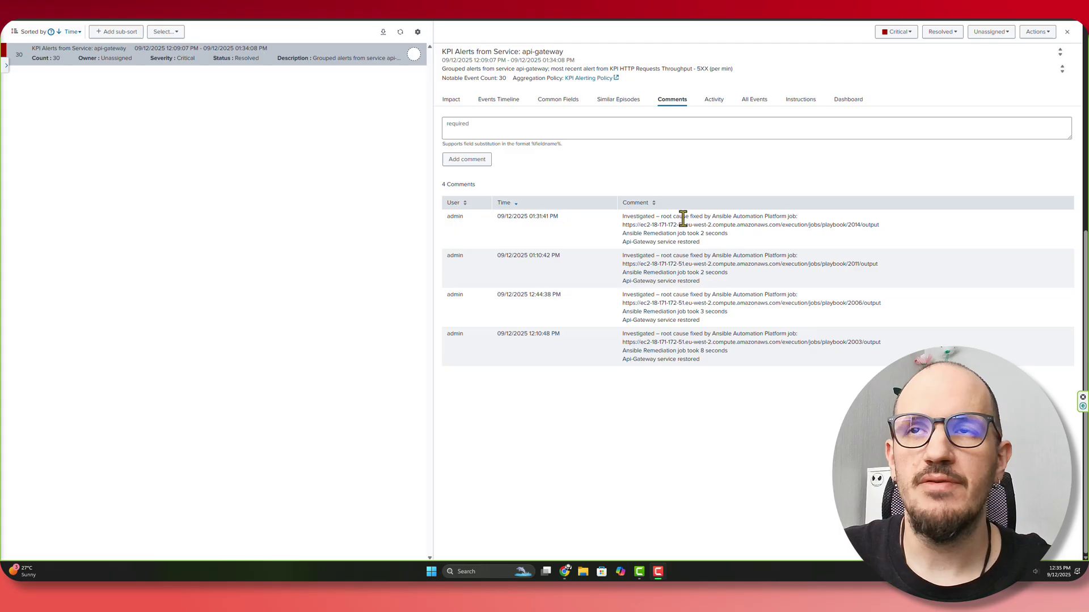
drag(880, 225, 621, 231)
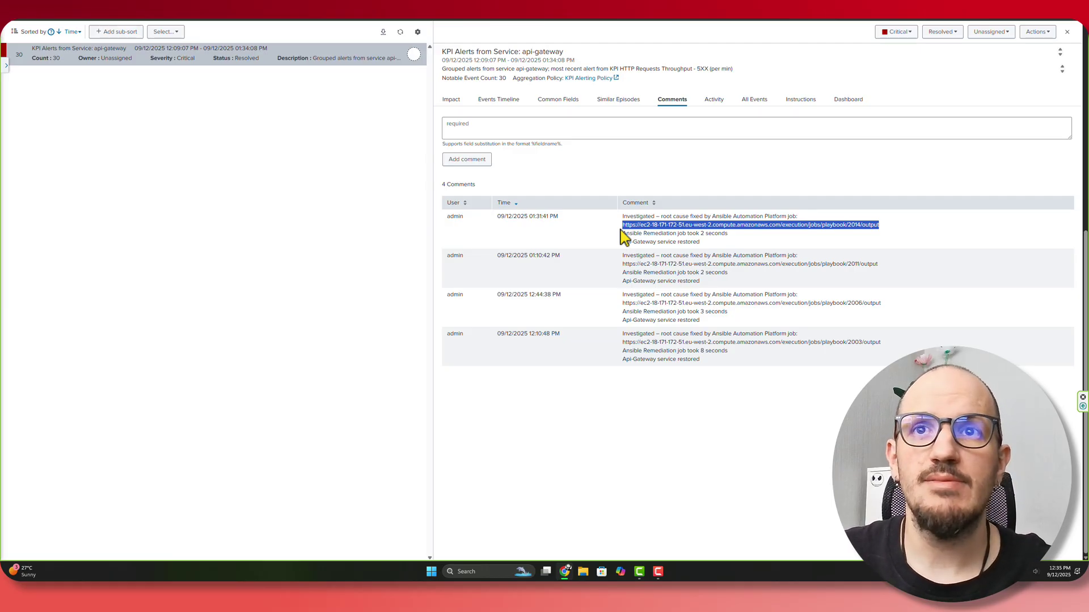
click(697, 237)
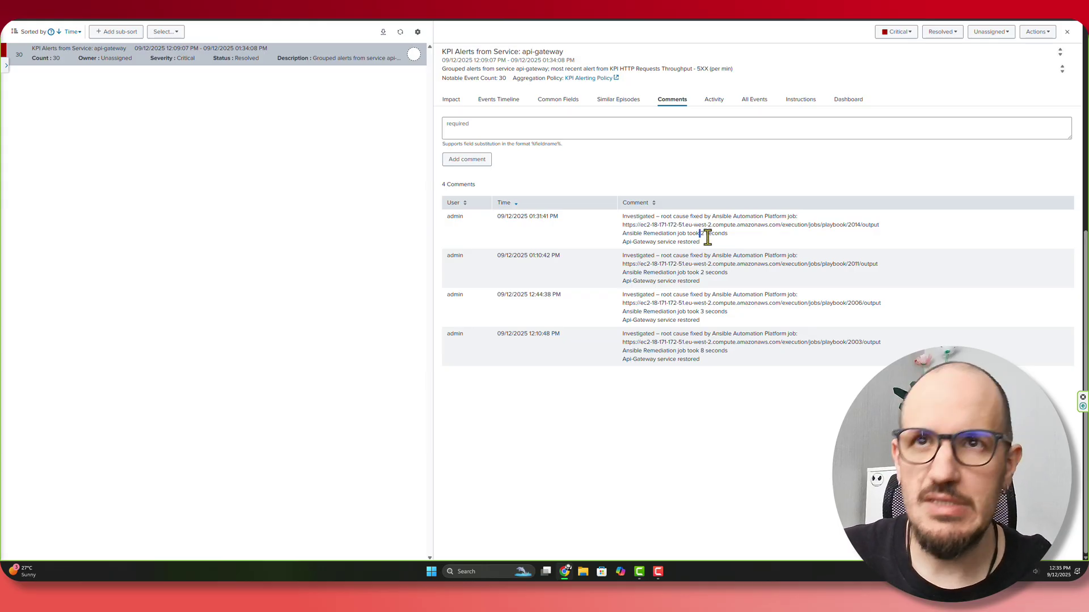
double_click(707, 352)
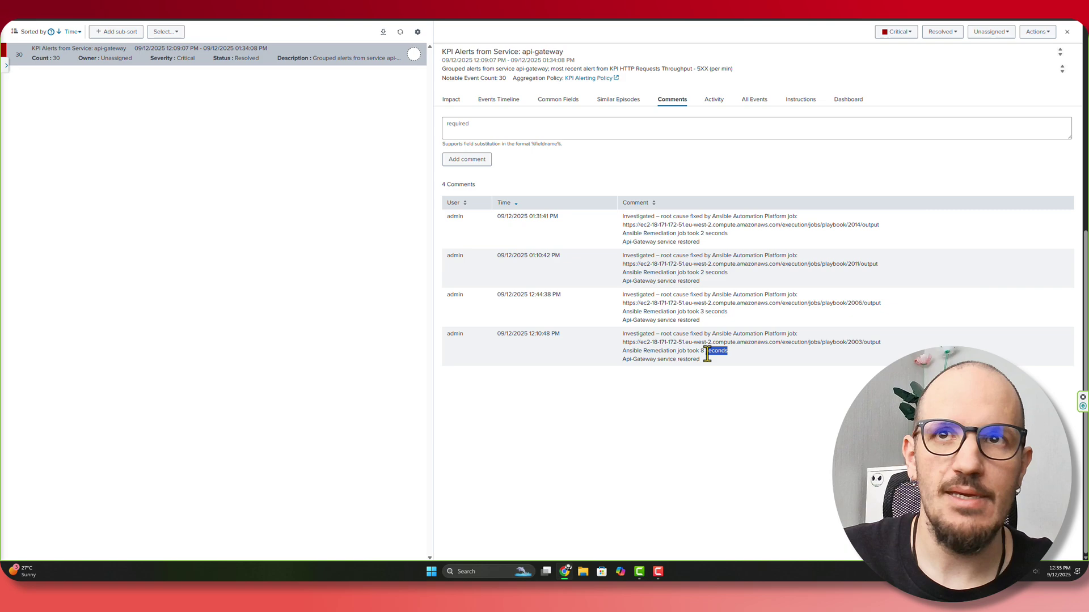
double_click(709, 312)
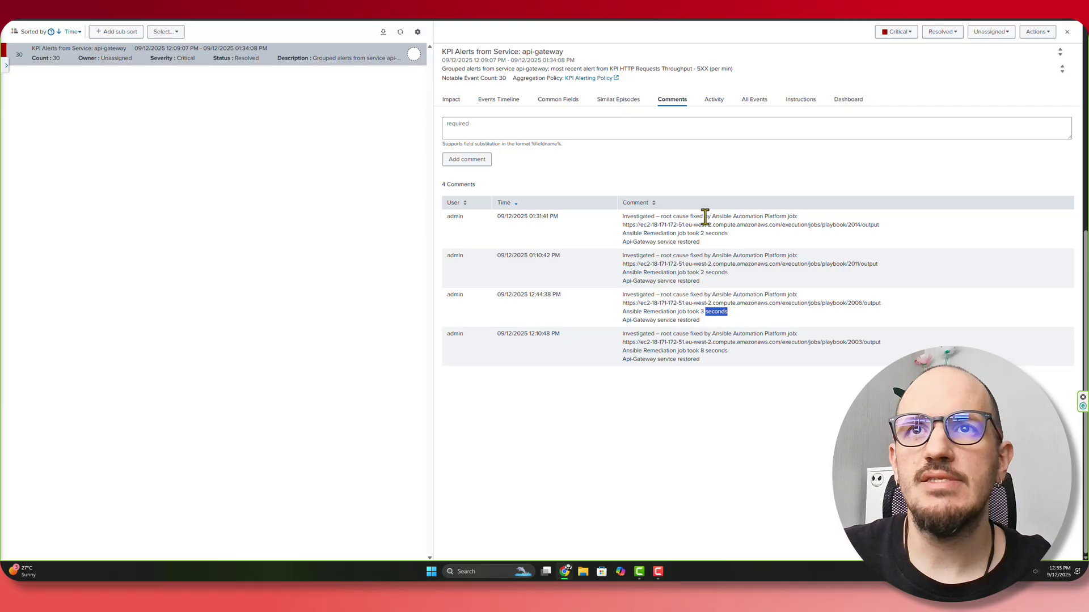
triple_click(705, 247)
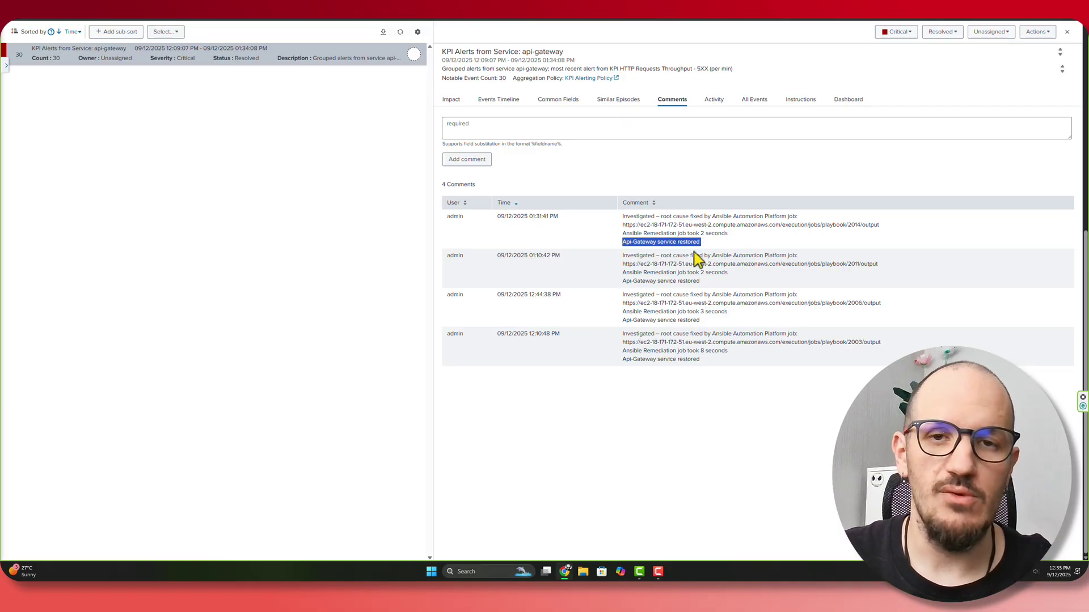